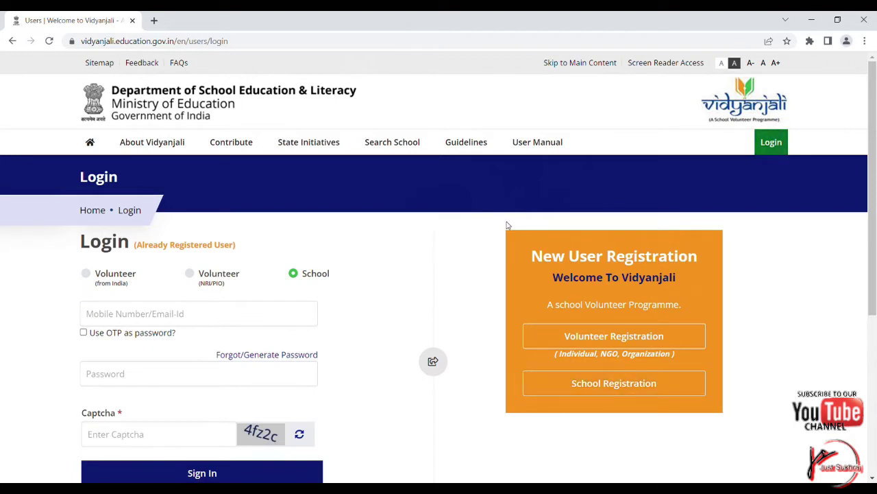
- Sign in to the School account with its mobile number or e-mail ID and the account password
click(258, 312)
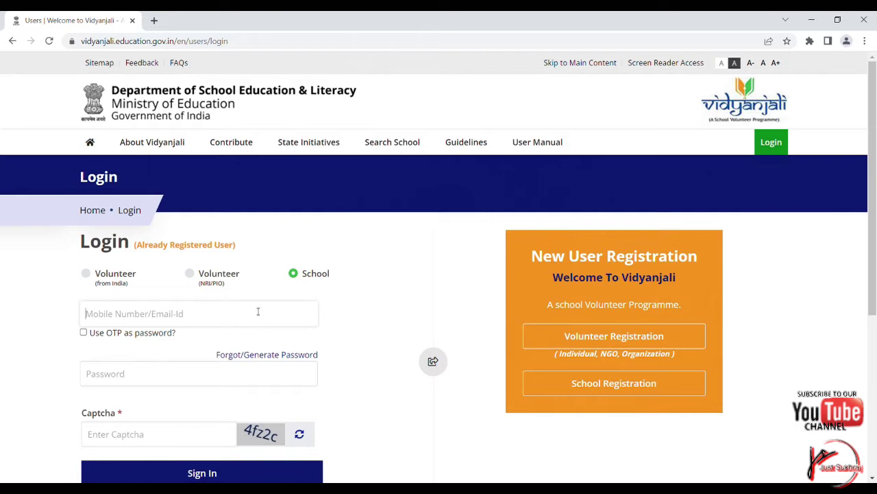
text(******)
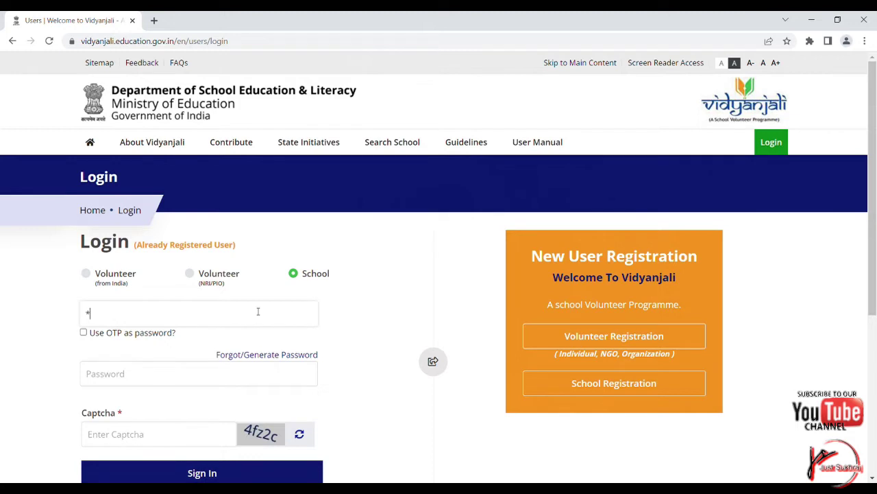
text(******)
key(Tab)
key(Tab)
key(Tab)
text(*)
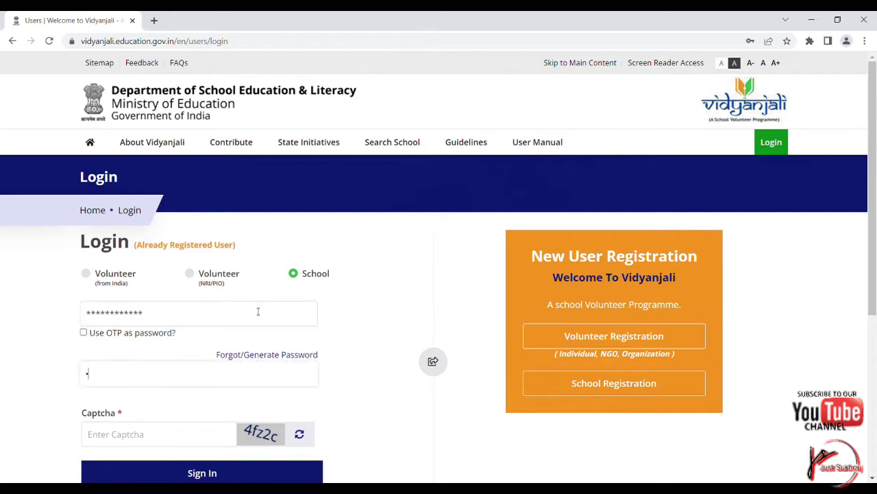
text(********)
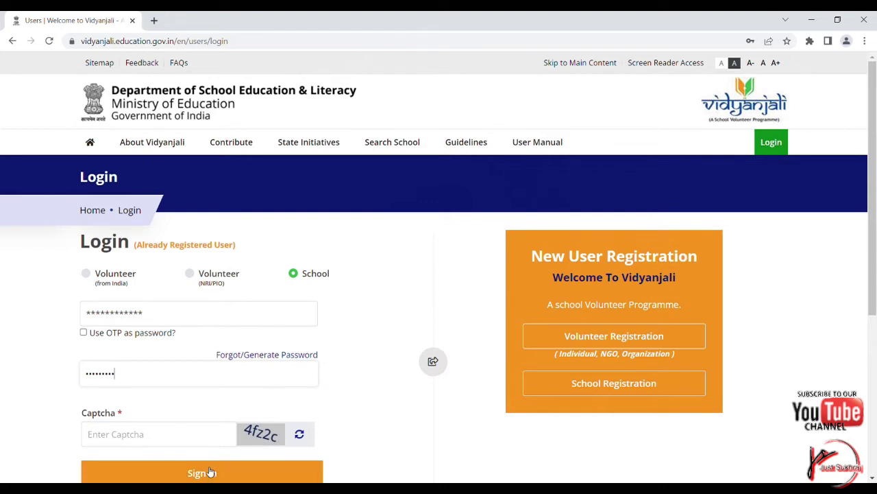
drag(188, 314, 64, 314)
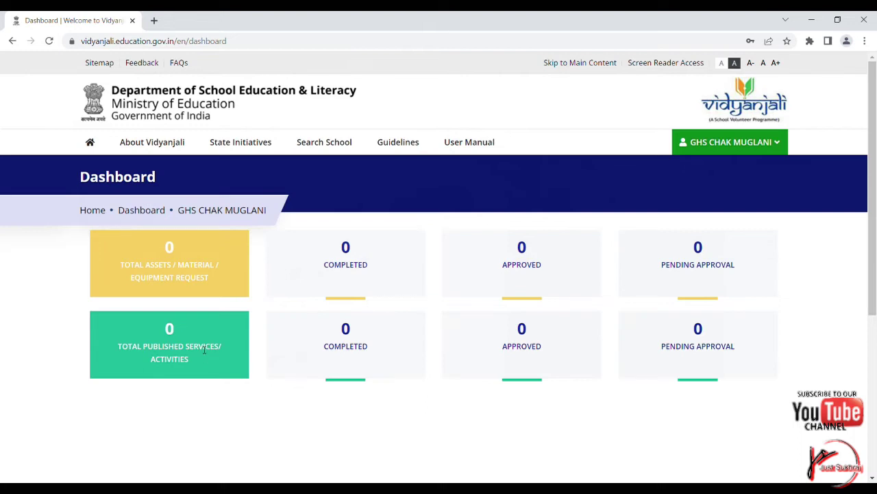
- Open a New Service/Activity Request form for the school
click(730, 148)
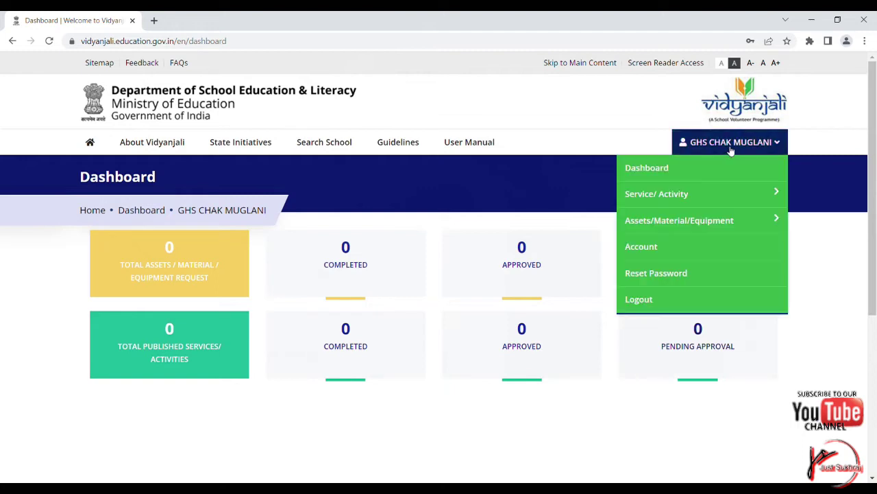
mouse_move(681, 199)
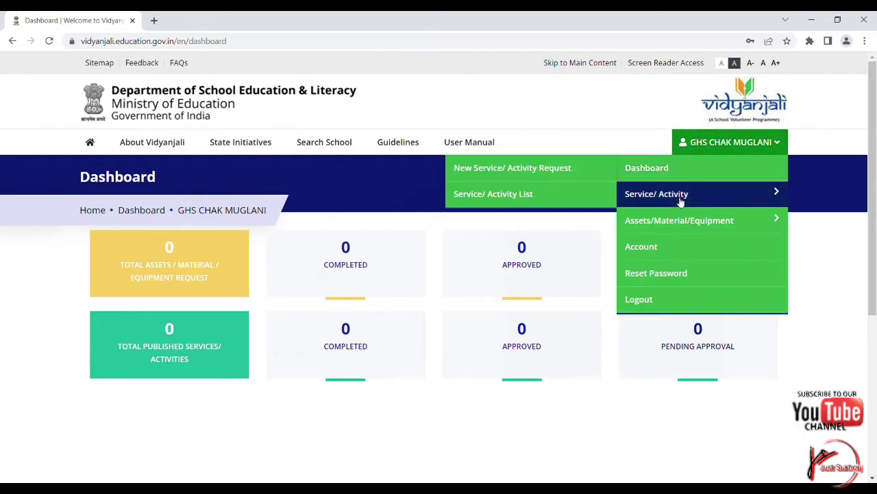
mouse_move(683, 220)
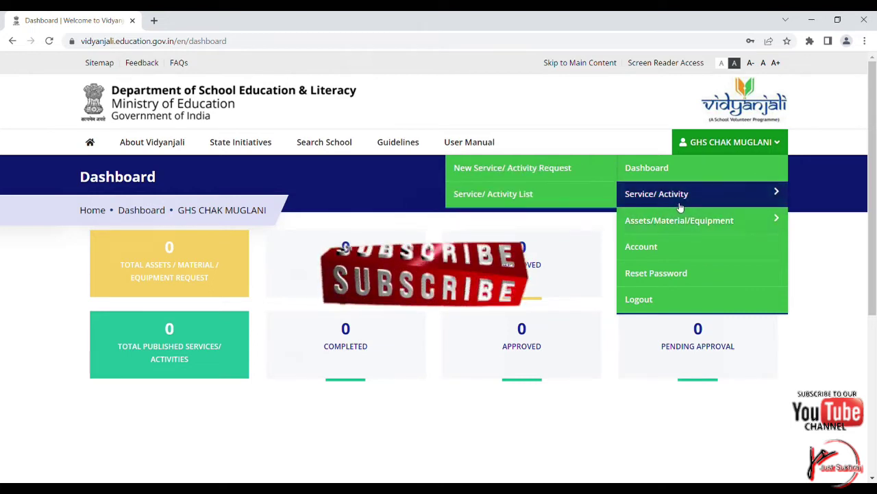
click(574, 177)
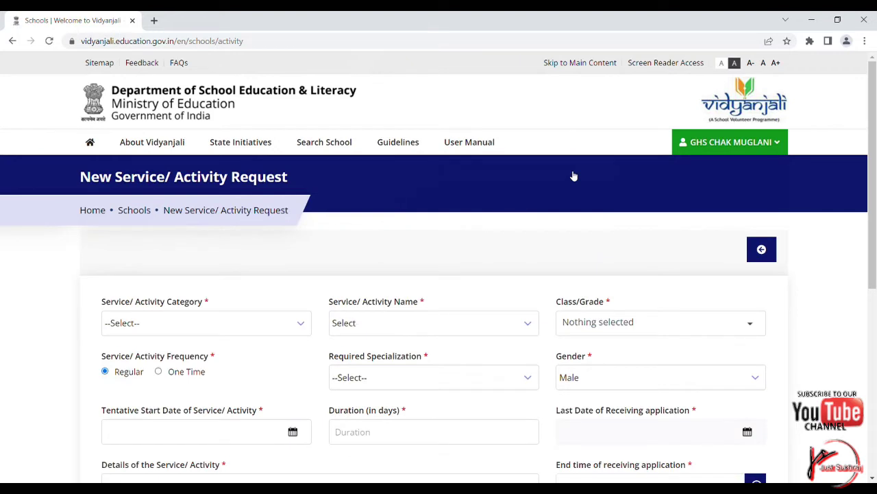
- Set the category to Generic Level Activities, the activity name to Teaching Languages and the class to Secondary (9-10)
click(250, 333)
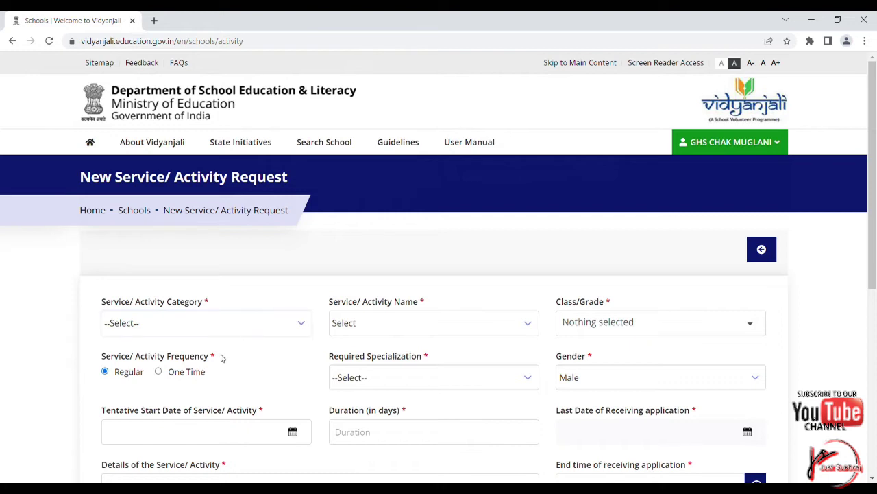
click(221, 357)
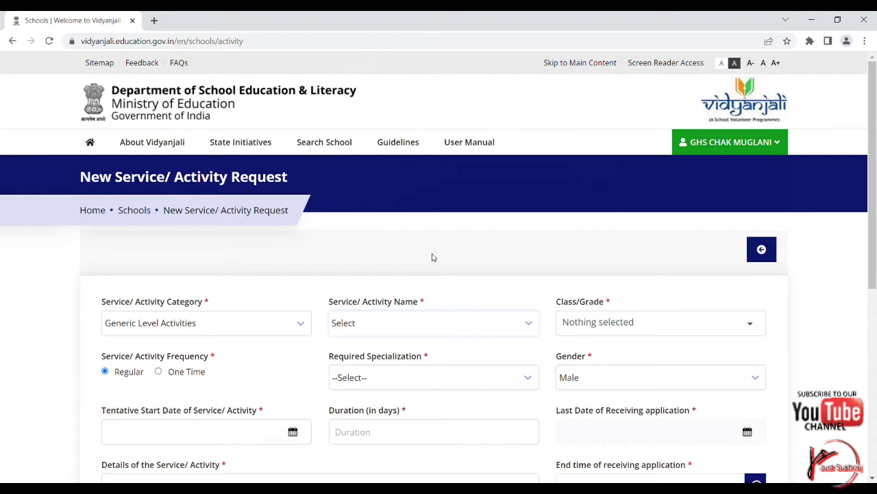
click(402, 292)
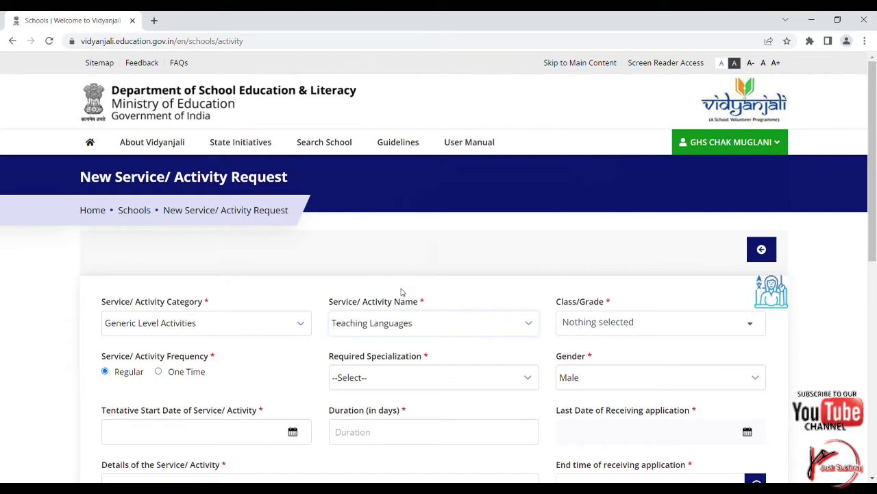
click(575, 332)
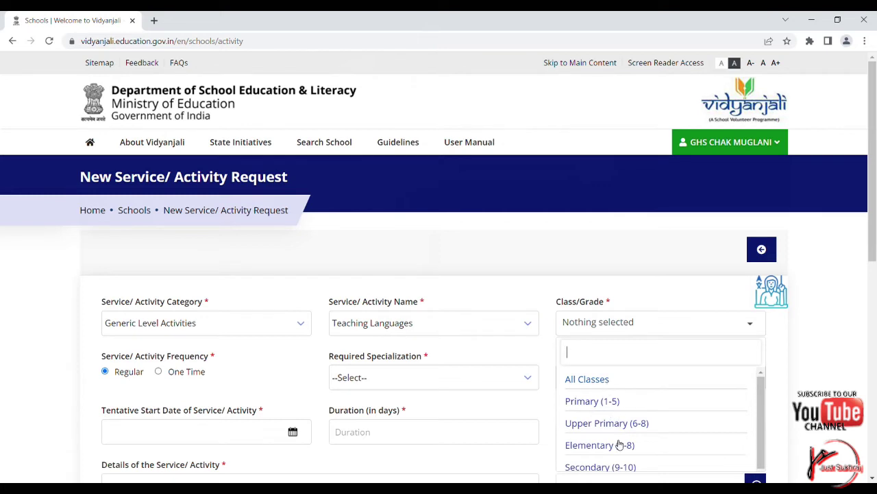
click(613, 467)
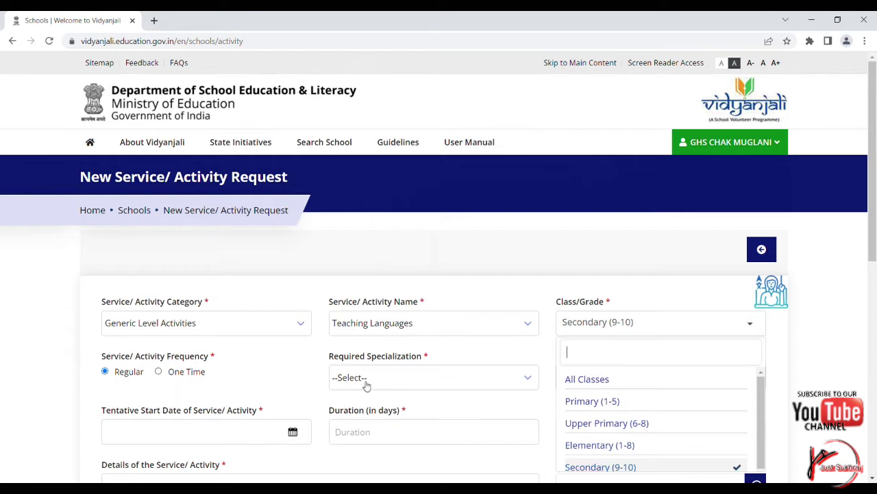
- Set the activity frequency to One Time, the required specialization to Higher Secondary and the gender to Female
click(158, 372)
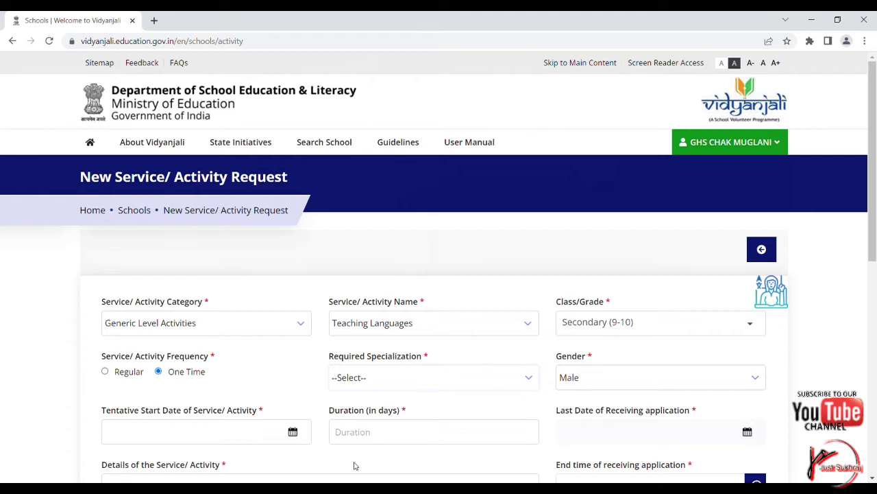
click(377, 415)
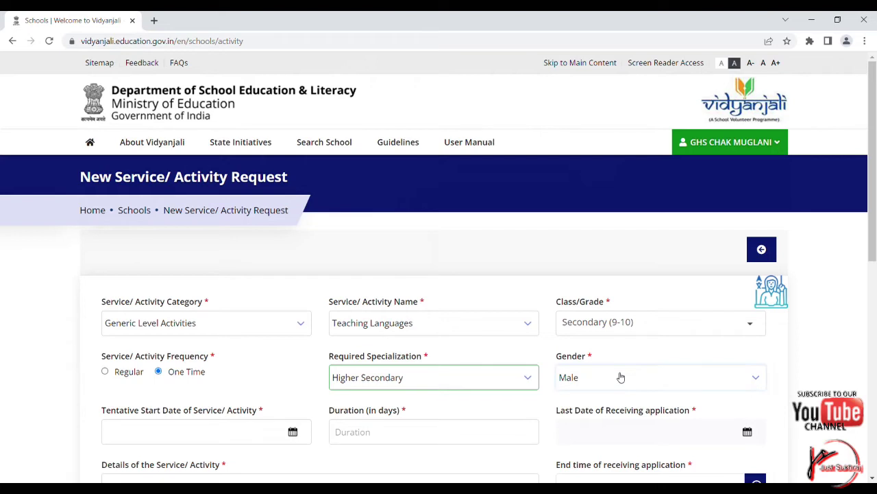
click(585, 422)
- Switch the frequency to Regular, with start date 30/03/2022, duration 100 days and last application date 29/03/2022
drag(876, 228, 876, 235)
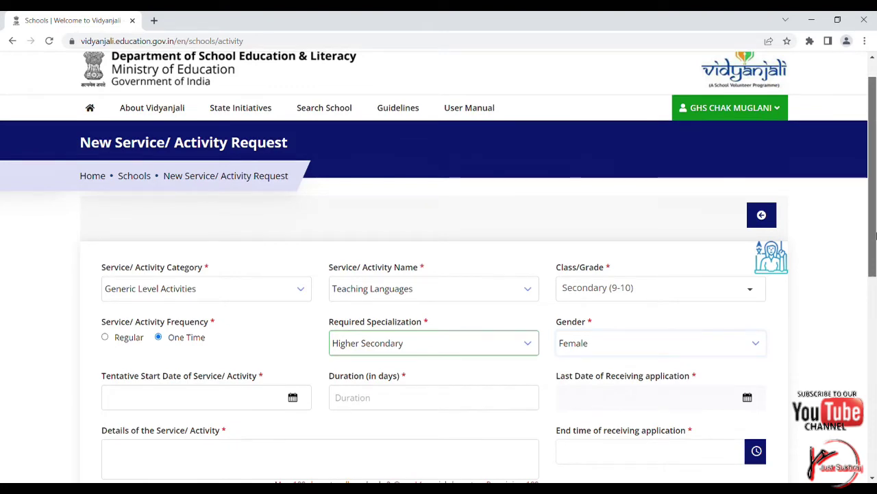
drag(875, 236, 875, 267)
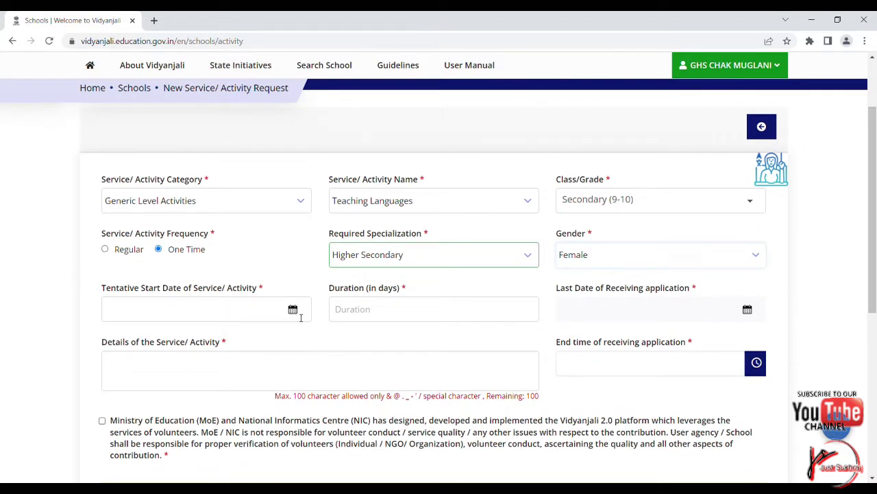
click(299, 317)
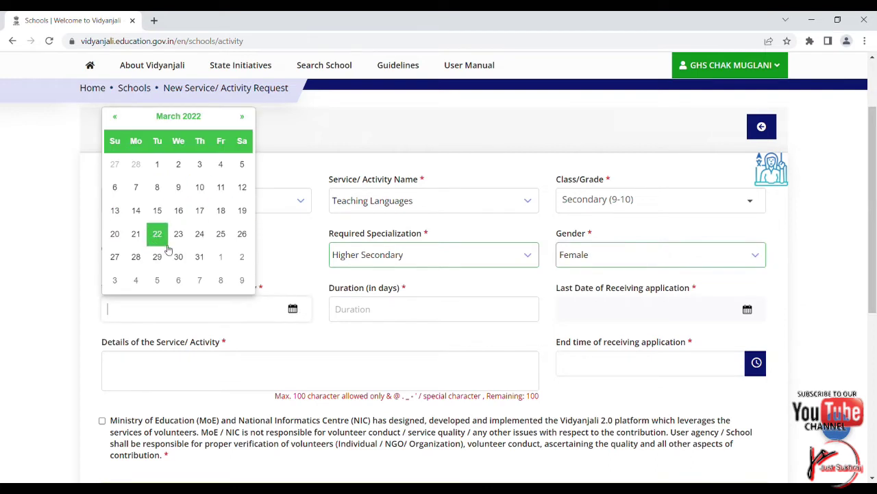
click(163, 173)
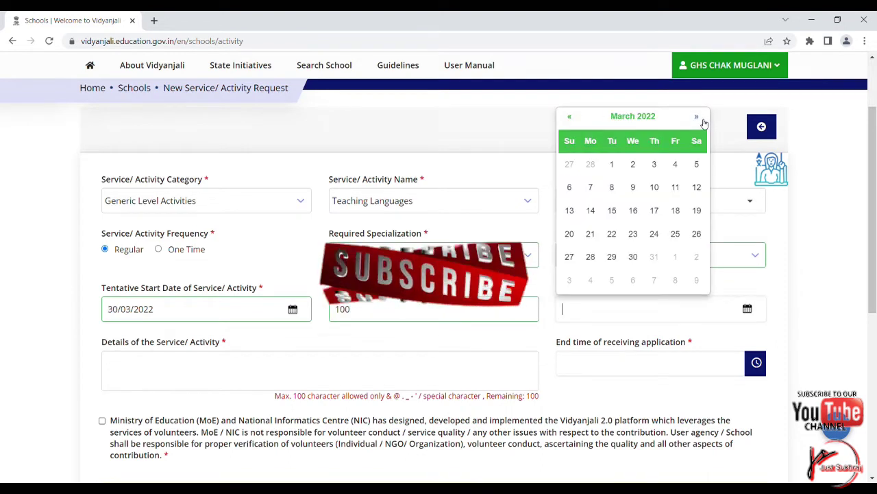
click(608, 257)
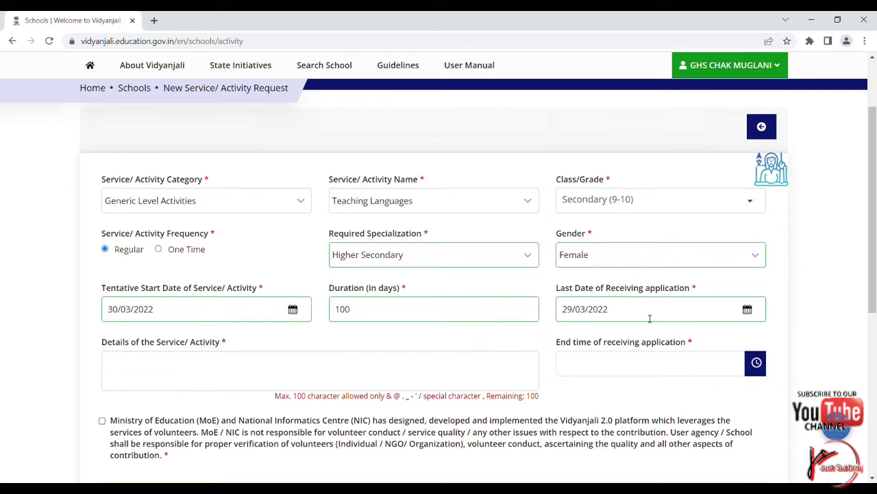
- Set the end time of receiving applications to 05:18
click(664, 367)
click(756, 365)
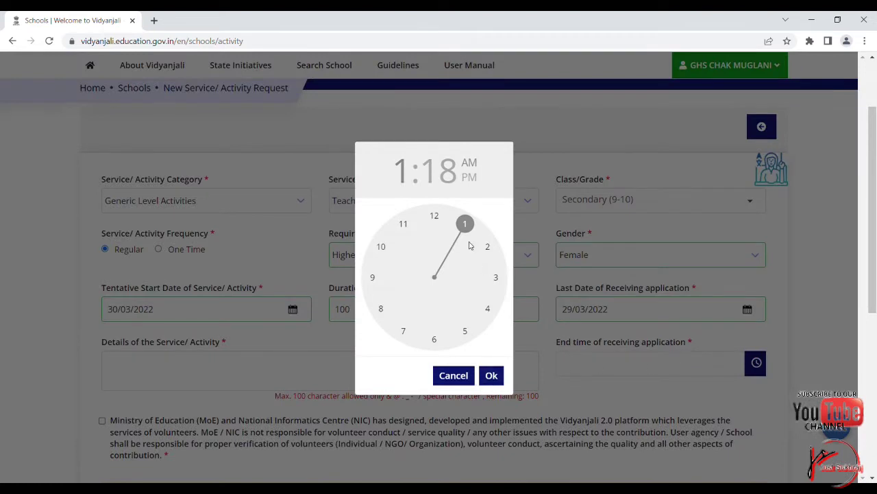
click(462, 308)
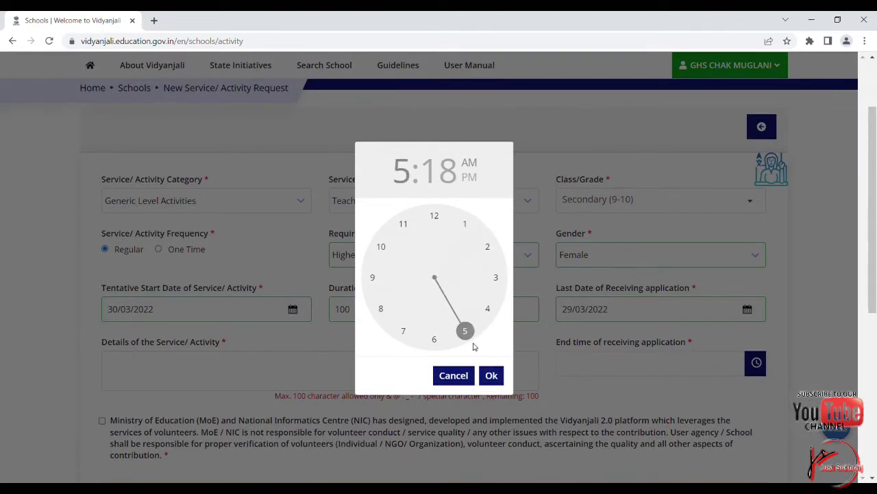
click(499, 375)
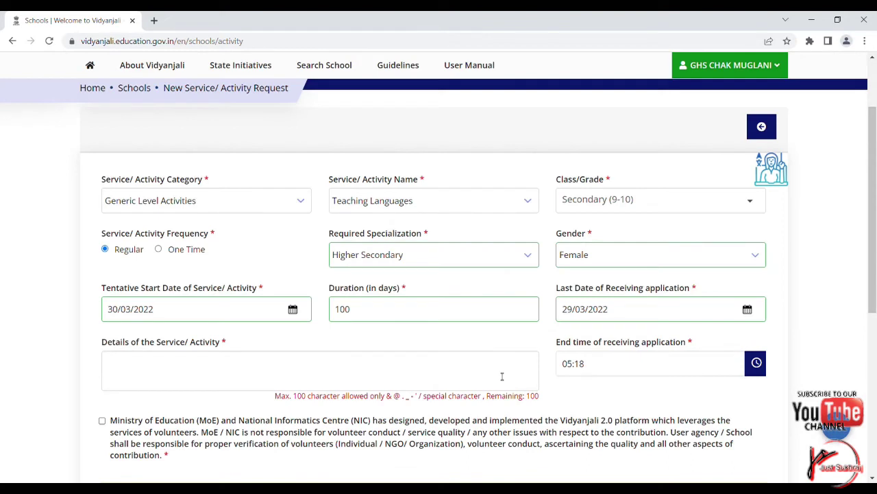
- Enter "Language English teacher requirement" as the details of the service/activity
click(375, 376)
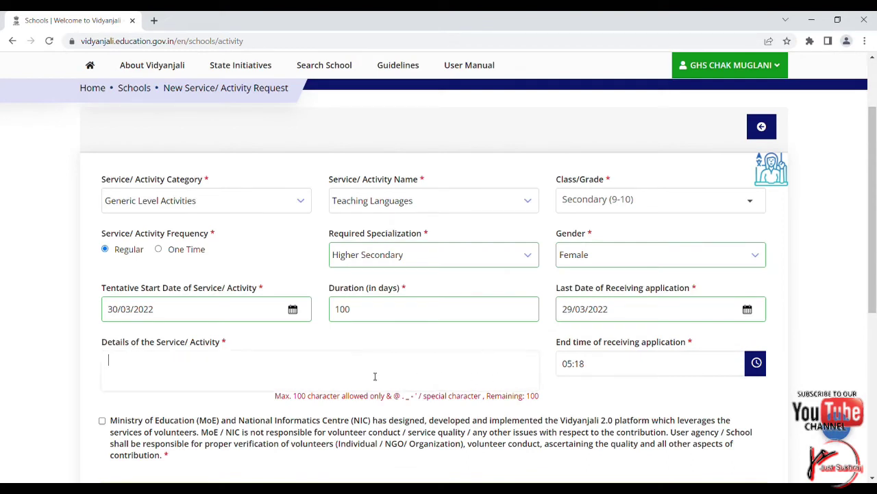
text(L)
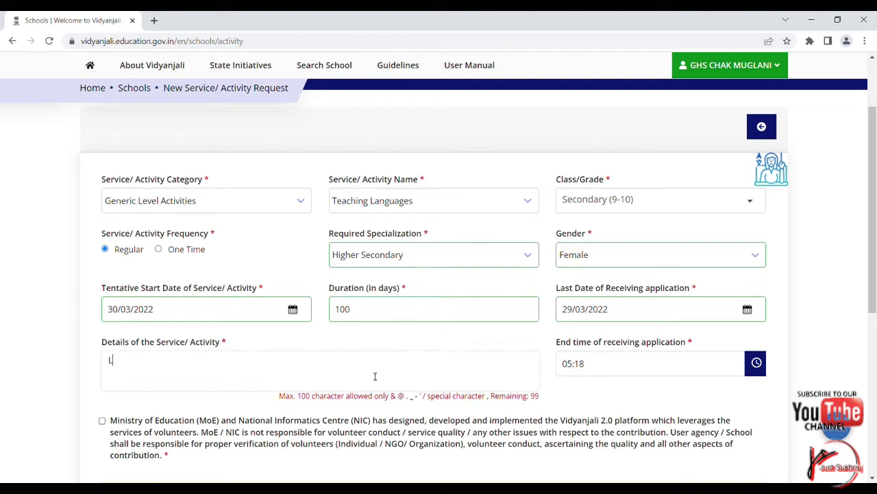
text(anguage science teac)
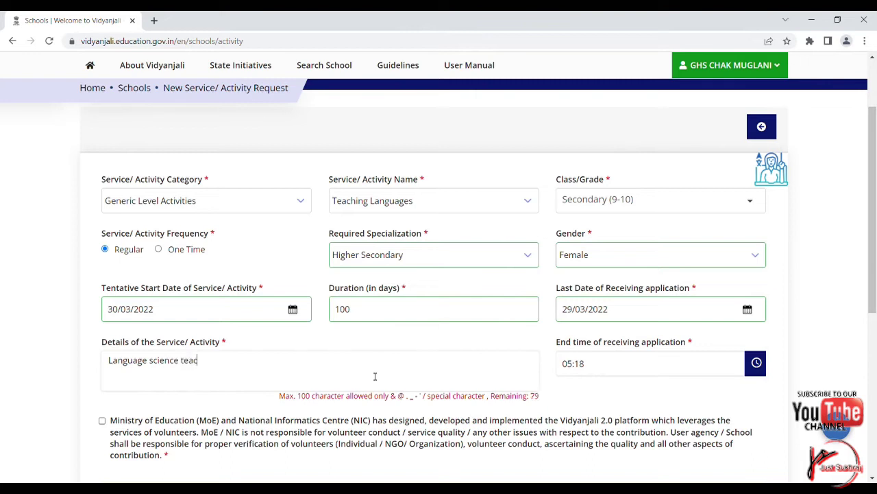
key(BackSpace)
key(BackSpace)
key(BackSpace)
key(BackSpace)
key(BackSpace)
key(BackSpace)
key(BackSpace)
key(BackSpace)
key(BackSpace)
key(BackSpace)
key(BackSpace)
key(BackSpace)
text(Engk)
key(BackSpace)
text(lish )
text(r)
key(BackSpace)
text(teacher requirement)
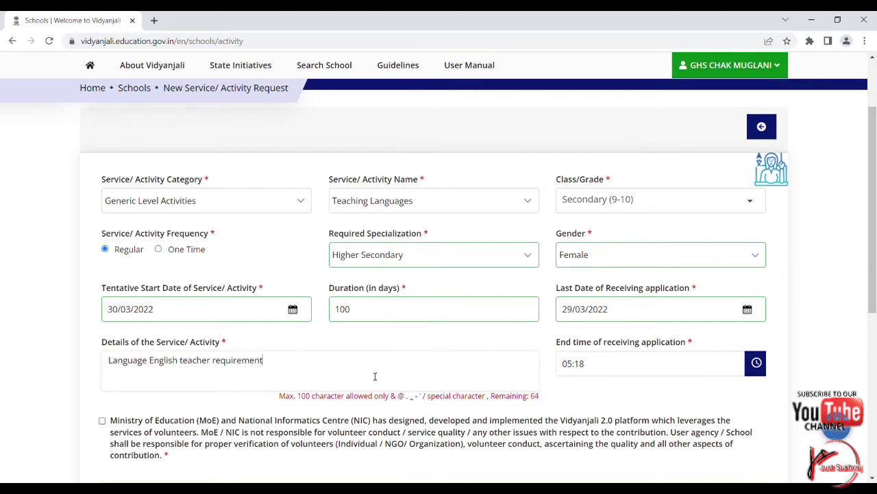
- Accept the Ministry of Education and NIC disclaimer on the request form
click(103, 421)
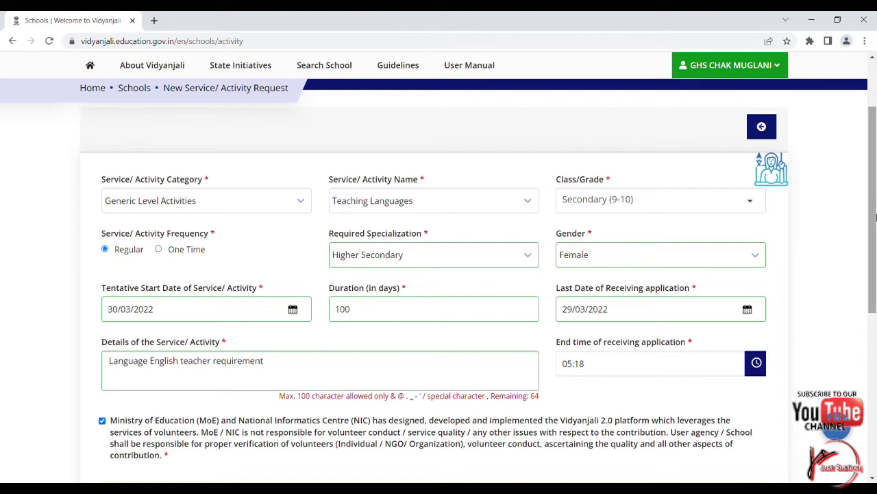
drag(874, 218, 875, 311)
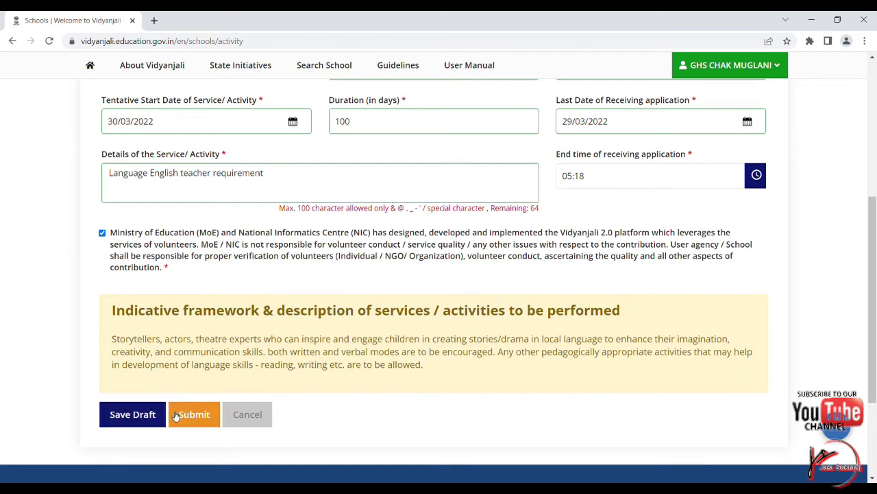
- Leave the service/activity form and open a new Assets/Material/Equipment request for the school
mouse_move(873, 246)
mouse_down()
mouse_move(869, 155)
mouse_move(875, 237)
mouse_up()
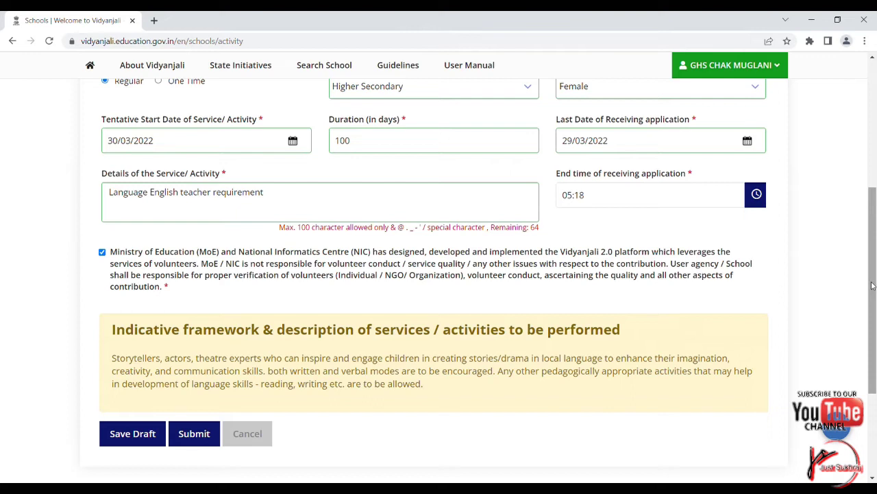
drag(872, 285, 873, 229)
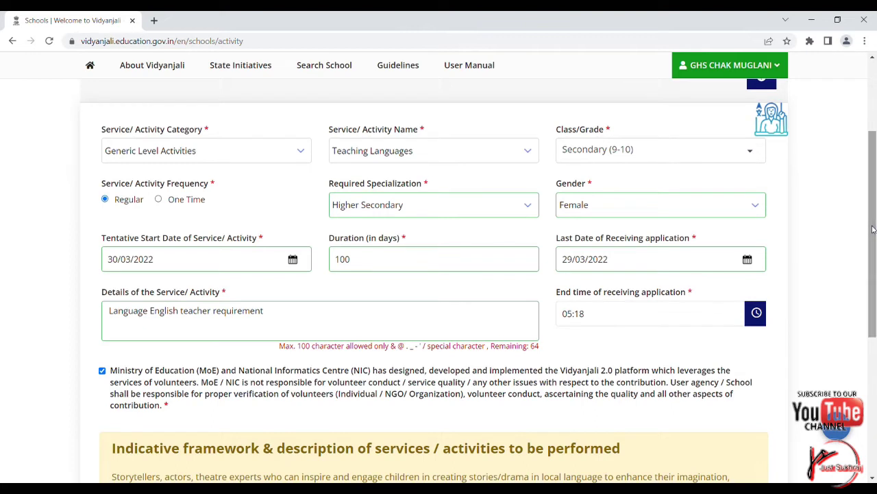
drag(873, 229, 875, 144)
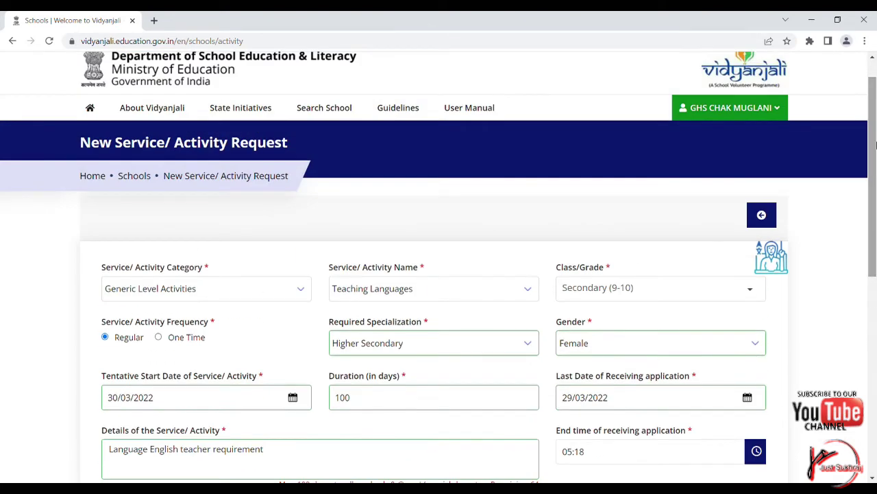
mouse_move(675, 111)
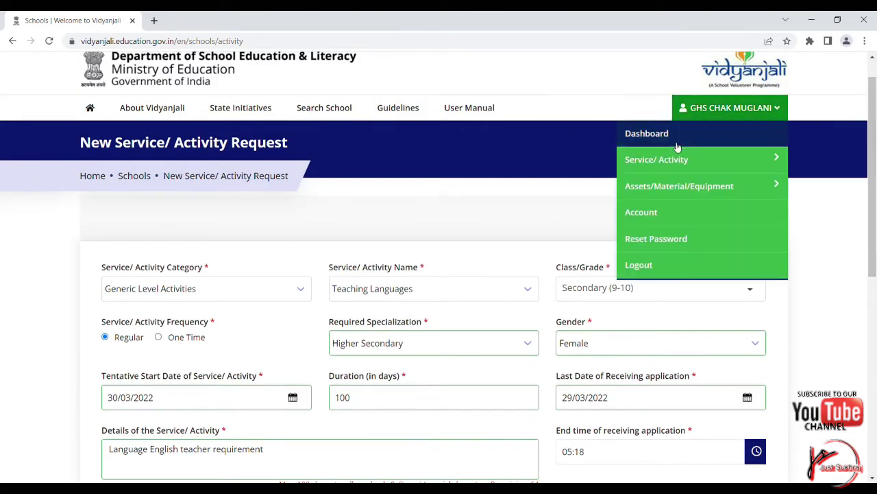
mouse_move(656, 168)
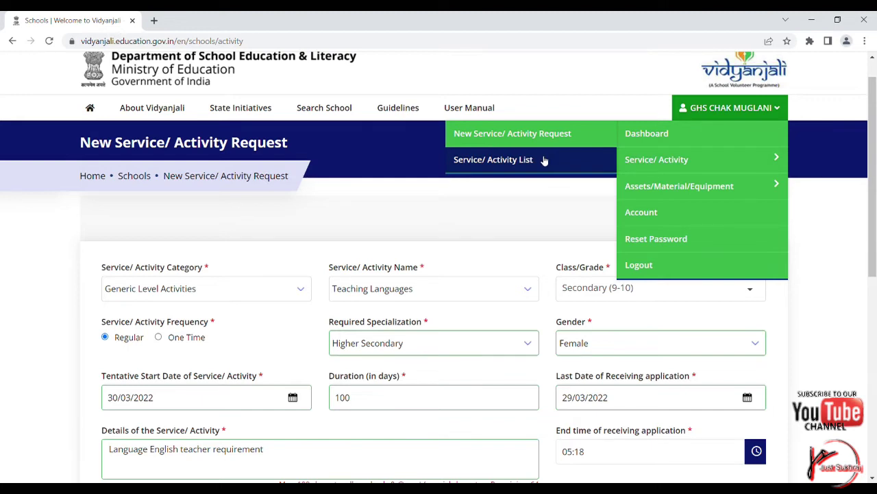
mouse_move(648, 187)
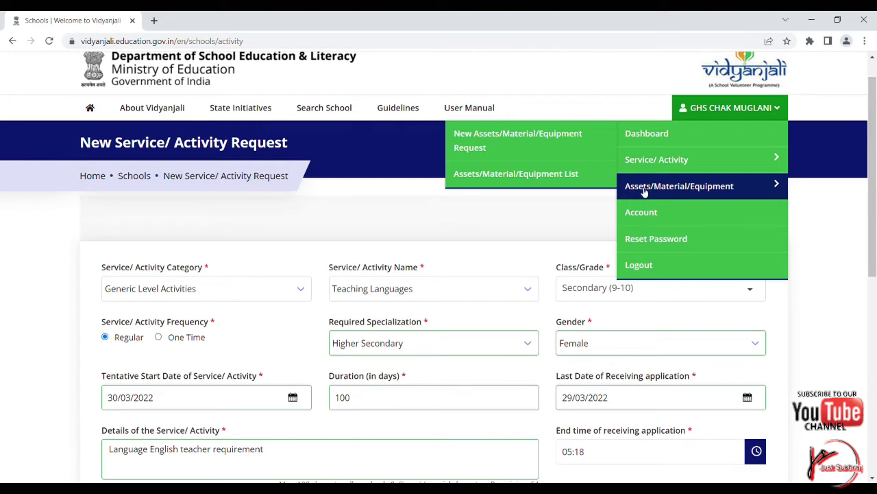
click(556, 140)
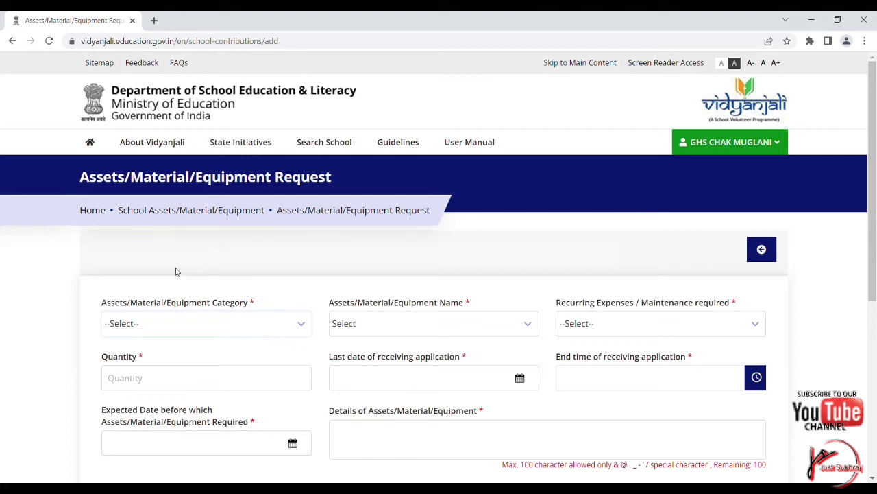
- Choose category Classroom Needs, equipment name White Boards and 1 year of recurring expenses/maintenance for the request
key(Down)
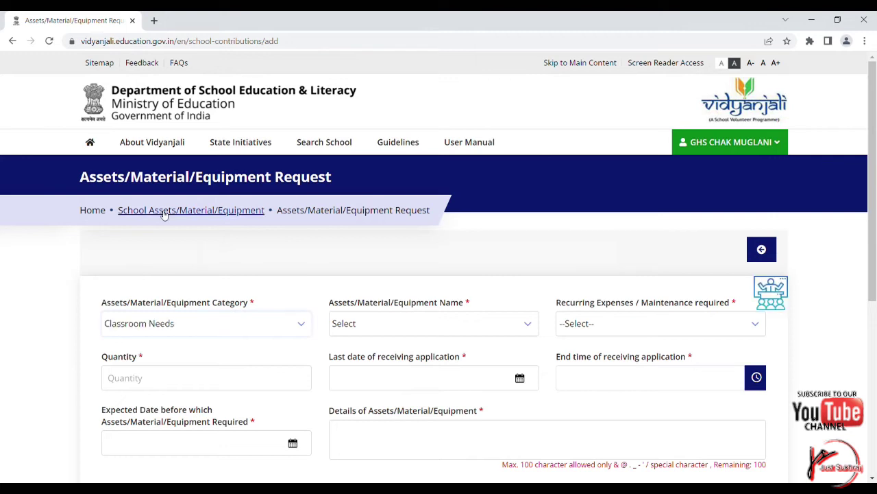
click(372, 329)
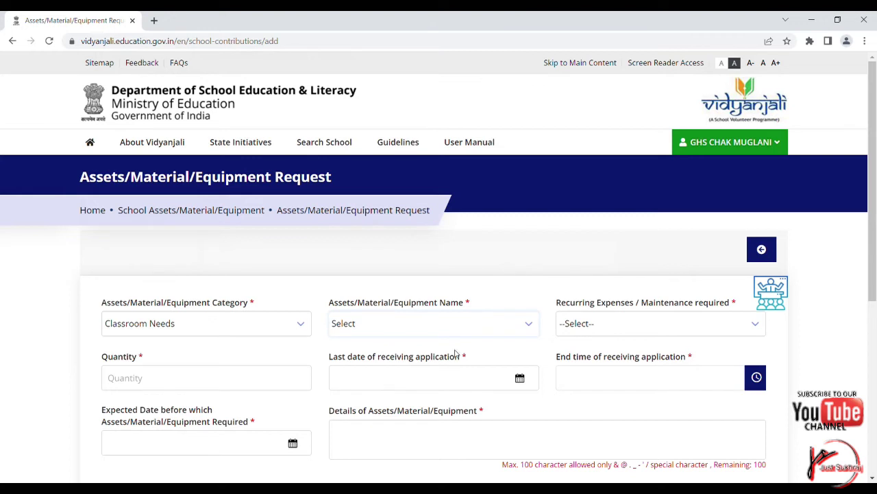
click(582, 391)
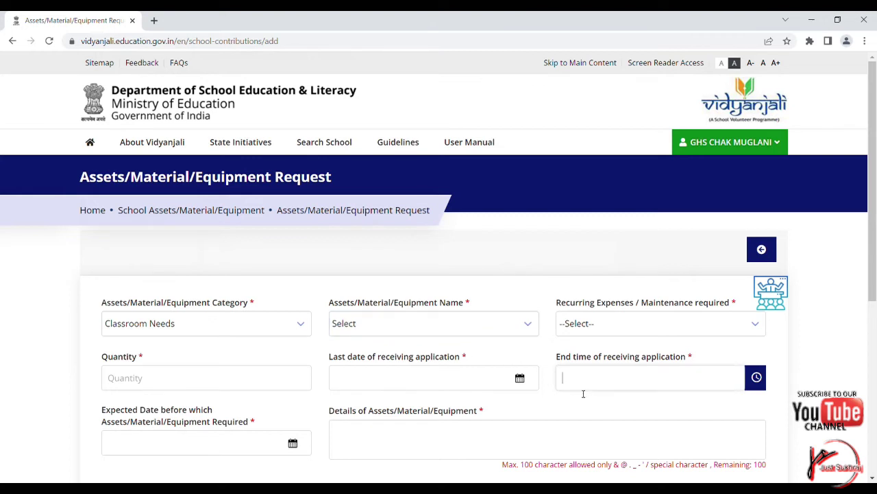
click(529, 319)
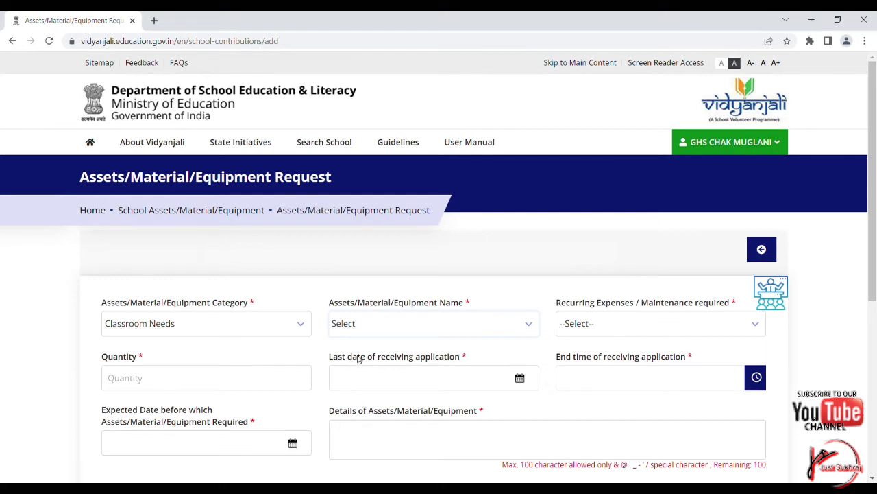
key(Down)
key(Tab)
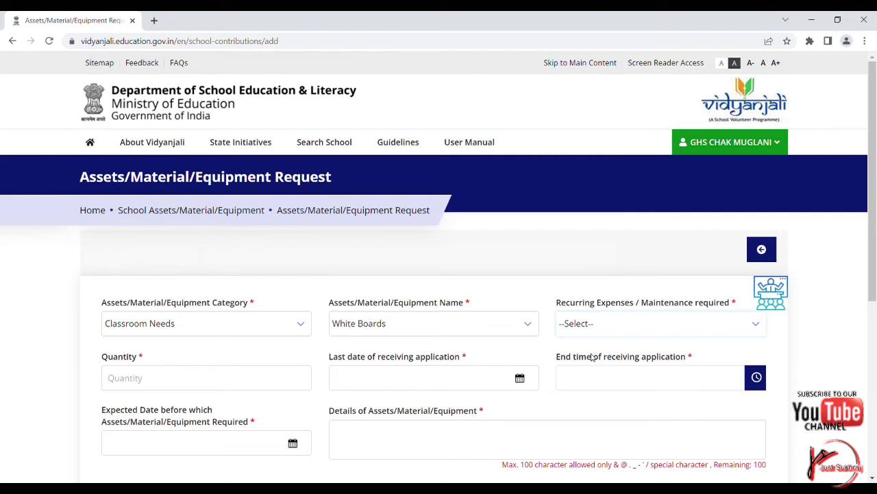
key(Down)
- Set the quantity to 10 and the last date of receiving applications to 31/03/2022
click(231, 386)
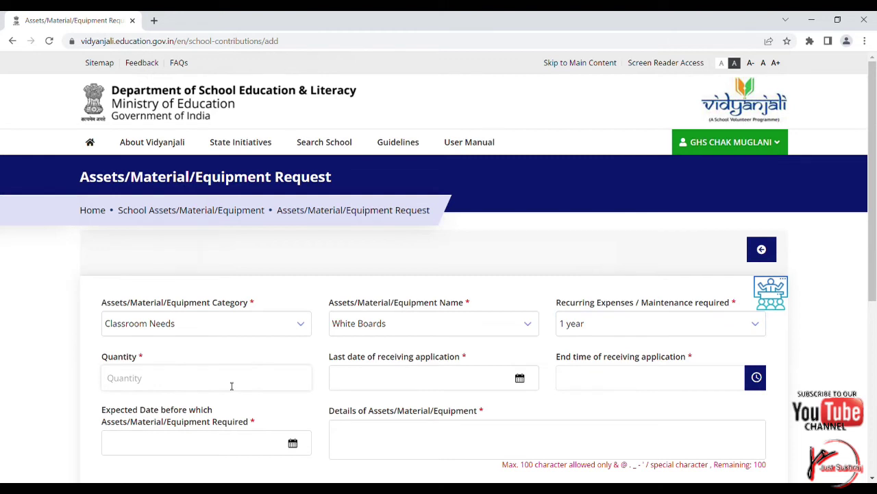
text(10)
click(520, 381)
click(436, 328)
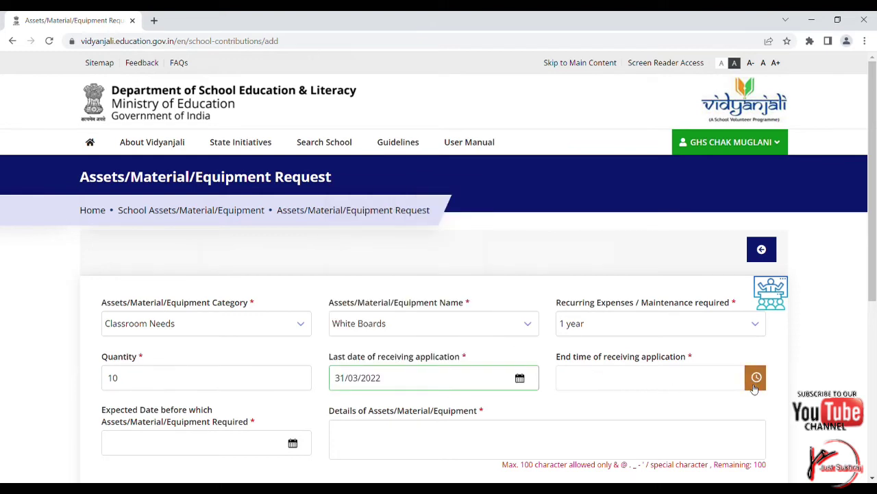
- Set the equipment request's end time of receiving applications to 05:21
click(751, 385)
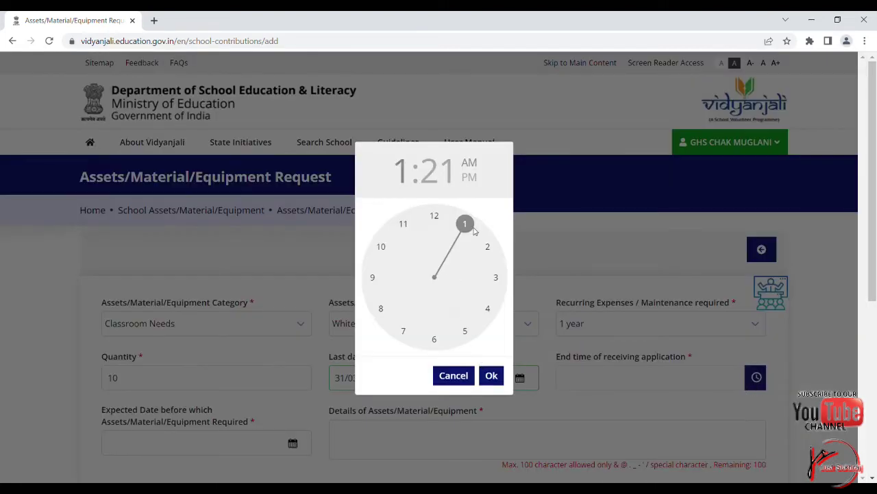
drag(473, 280, 466, 331)
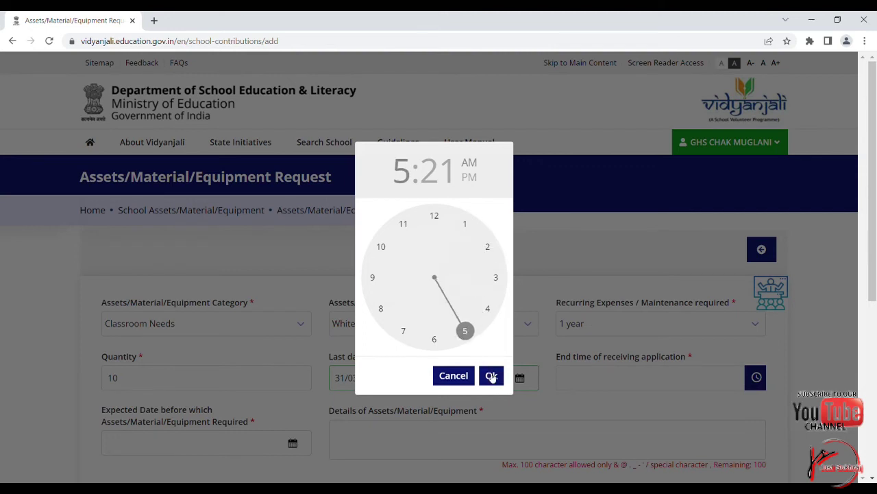
click(491, 375)
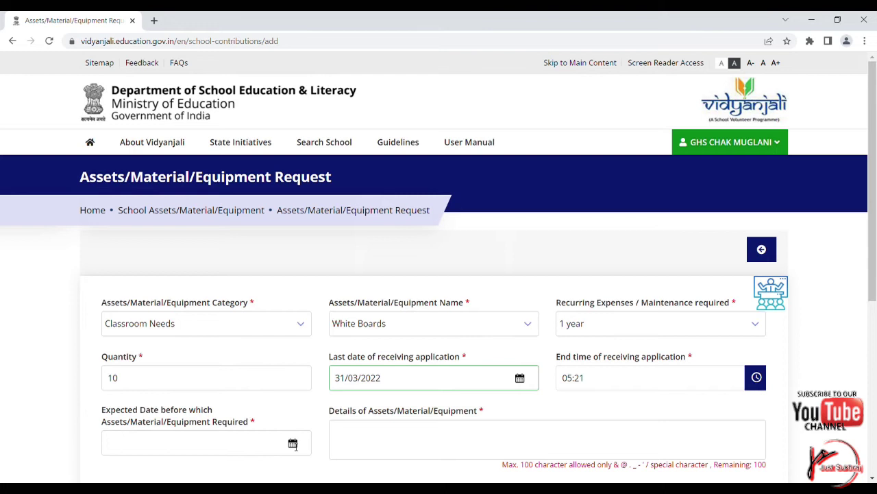
- Set the expected date before which the equipment is required to 01/04/2022
click(293, 444)
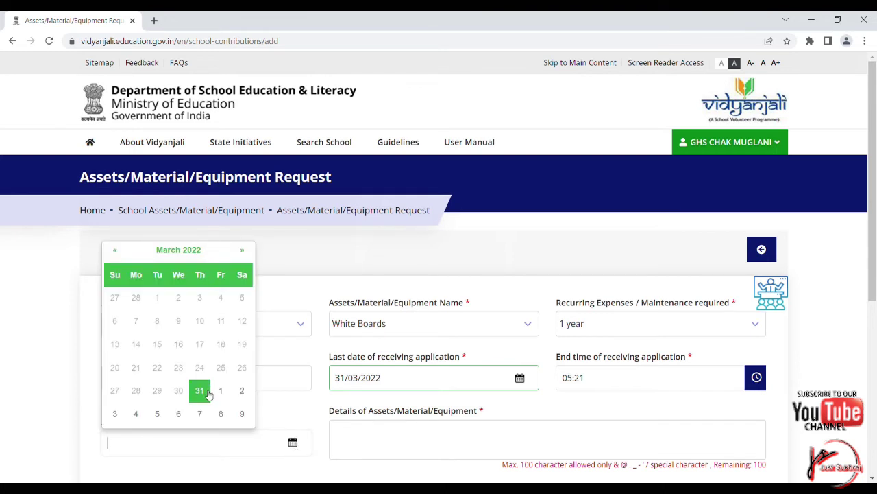
click(221, 390)
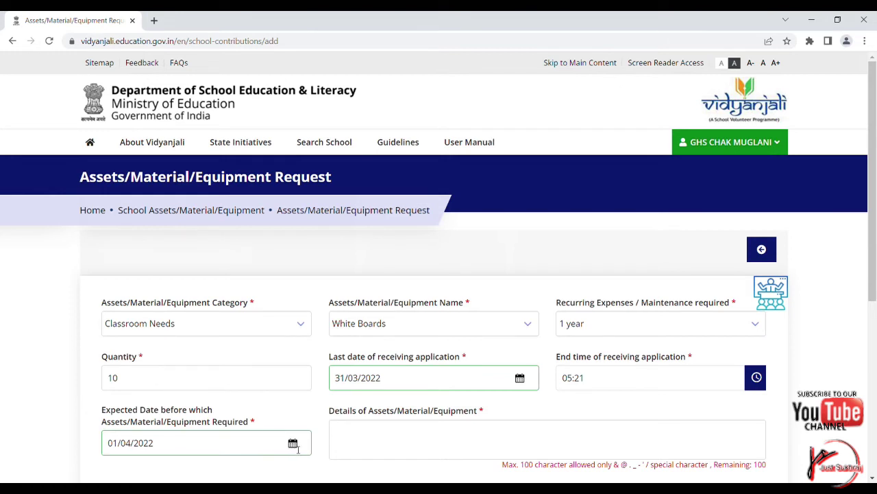
click(299, 449)
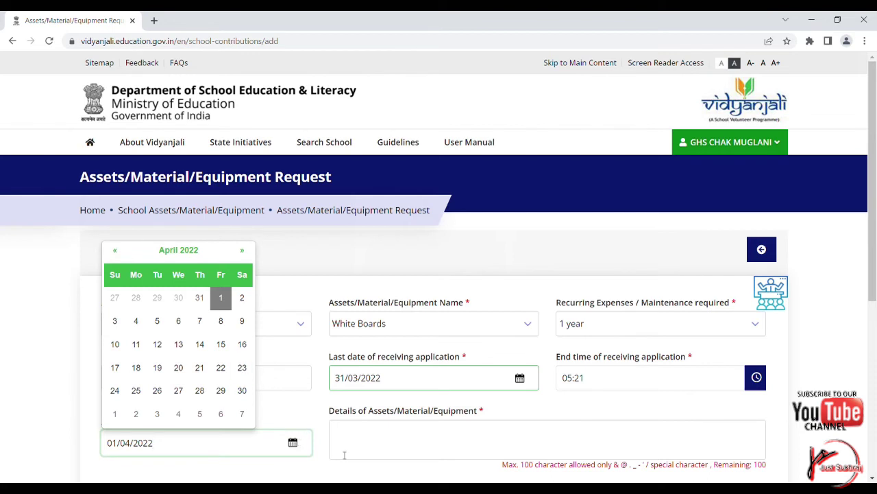
- Enter "white boards 10 required" as the details of the assets/material/equipment
click(352, 456)
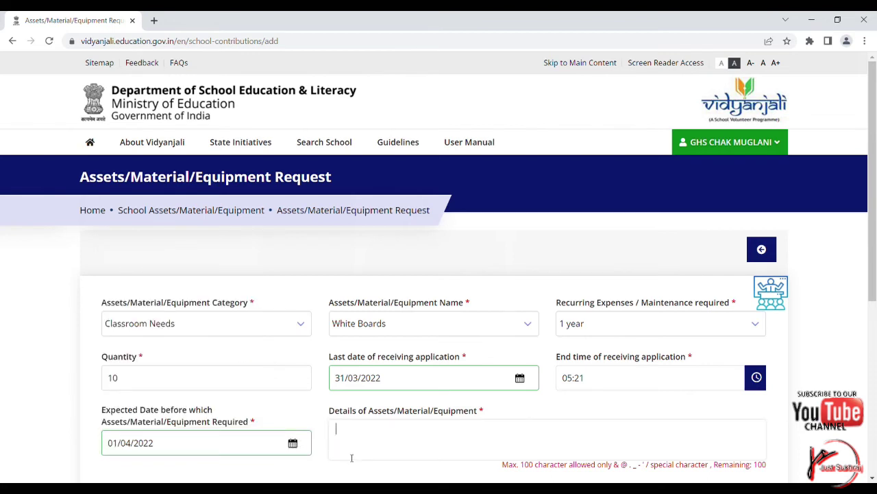
text(white)
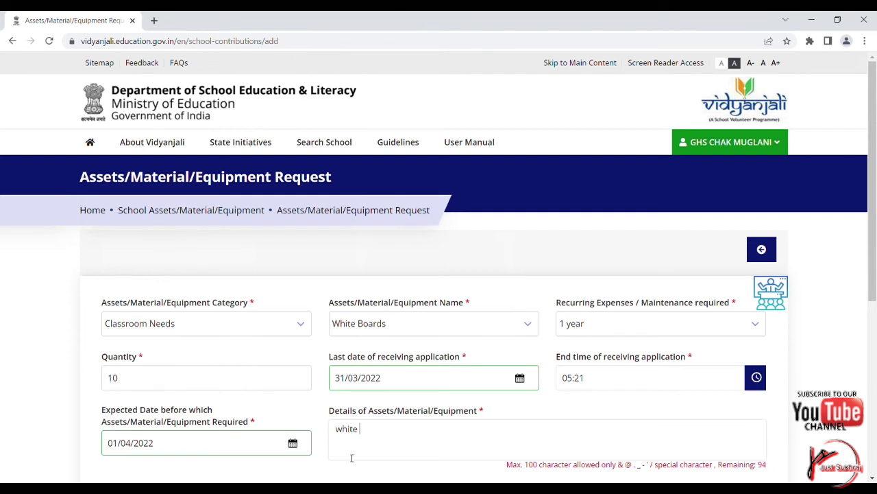
text( boards 10 required)
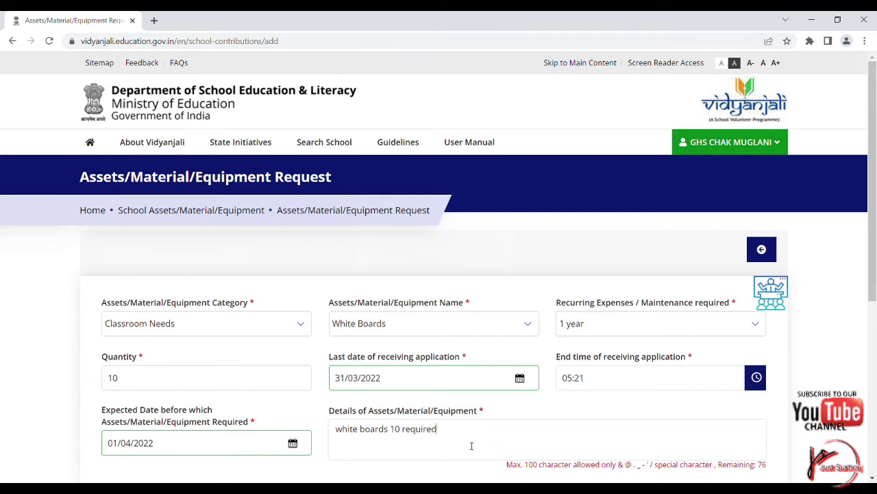
- Accept the Ministry of Education and NIC disclaimer and save the white boards request as a draft
drag(875, 260, 875, 328)
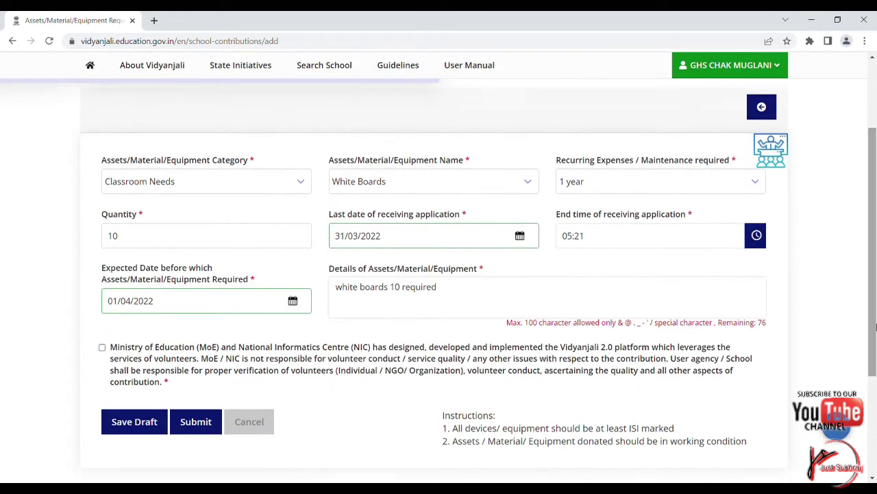
click(103, 348)
click(151, 423)
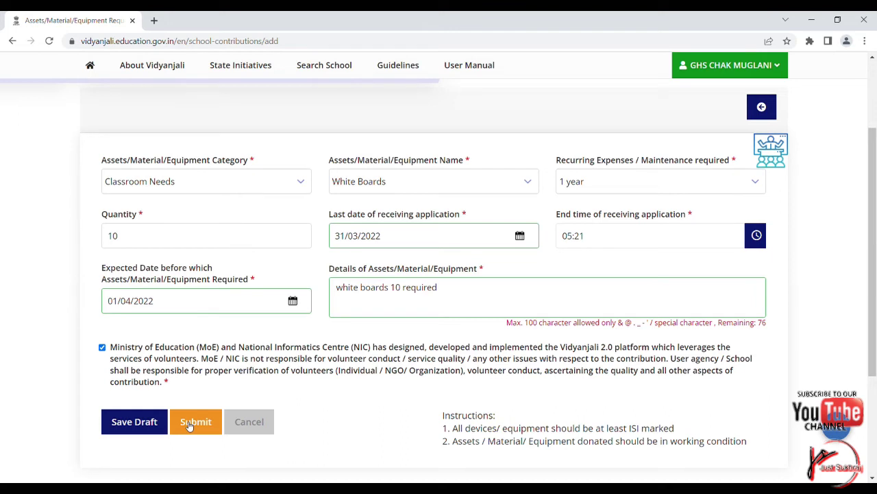
click(146, 424)
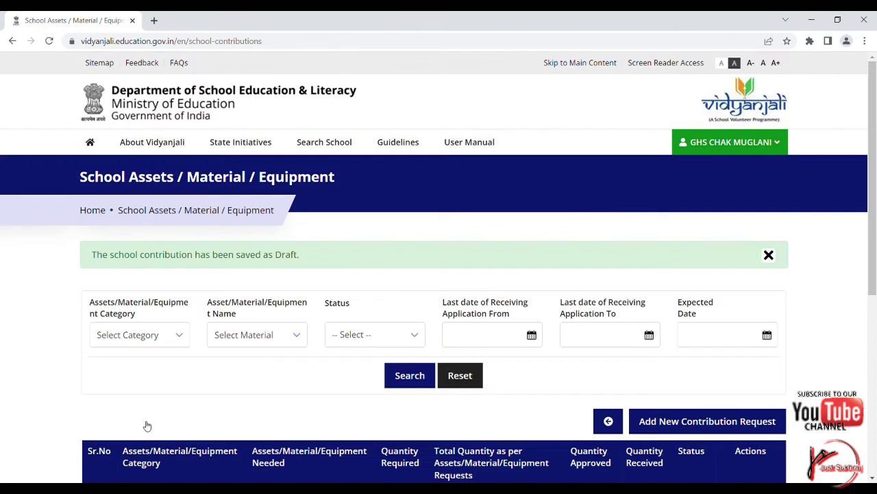
- Review the White Boards request's contribution participants and full contribution details, and return to the equipment request list
drag(875, 218, 876, 293)
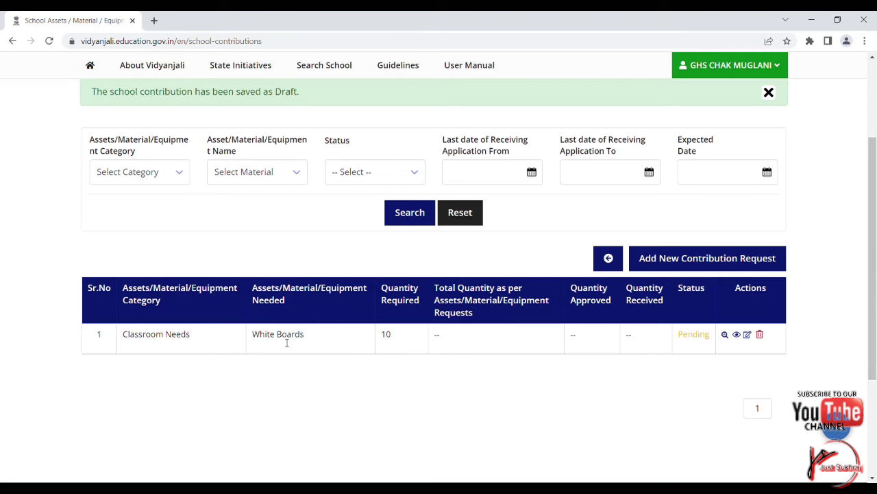
click(164, 172)
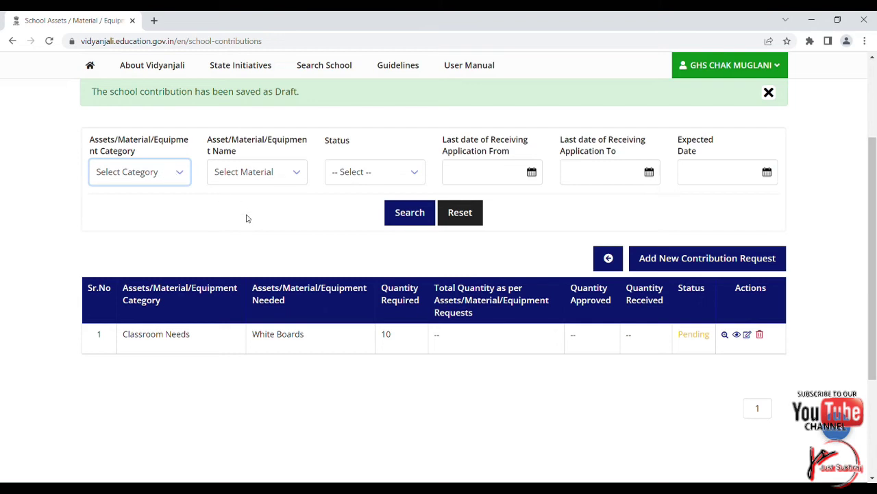
click(737, 336)
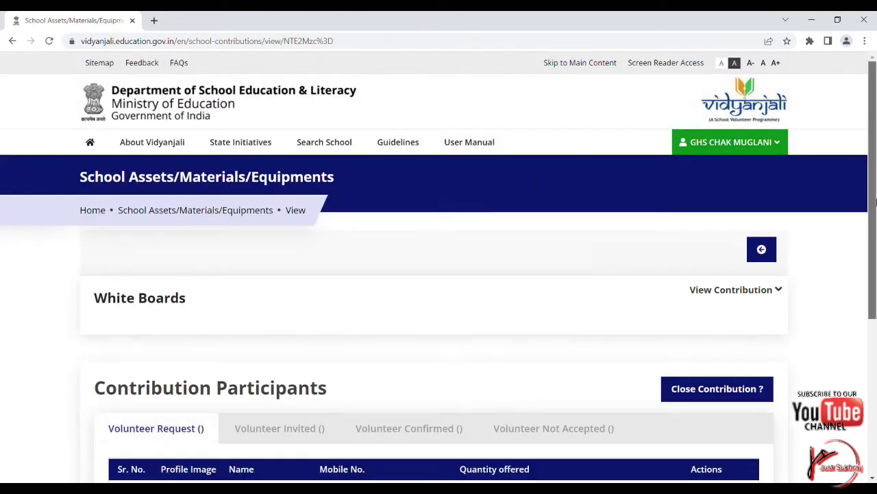
drag(875, 201, 875, 295)
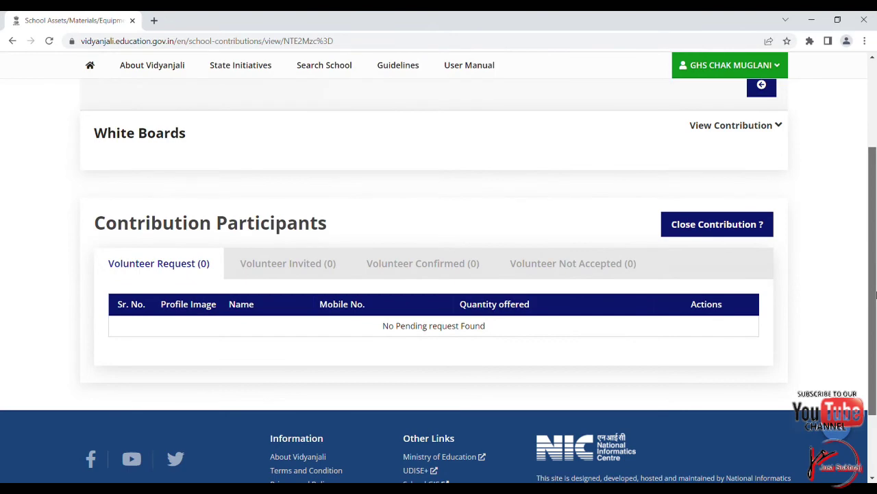
scroll(876, 295, up, 3)
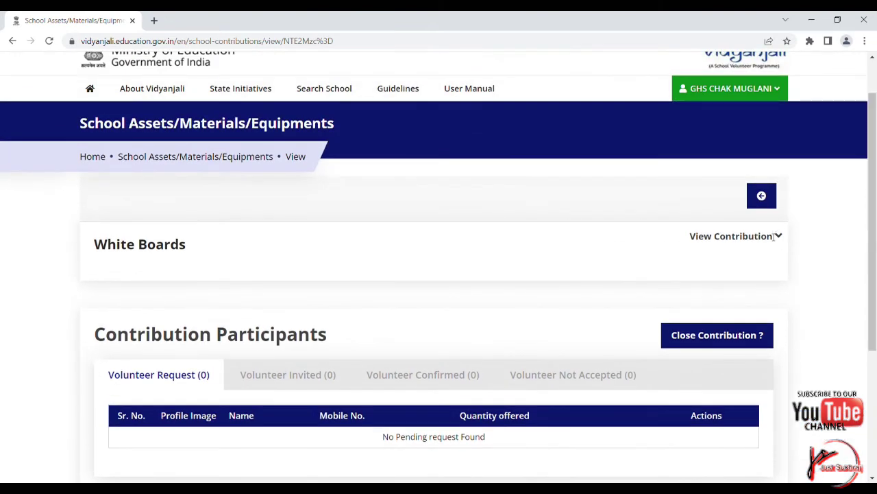
click(774, 236)
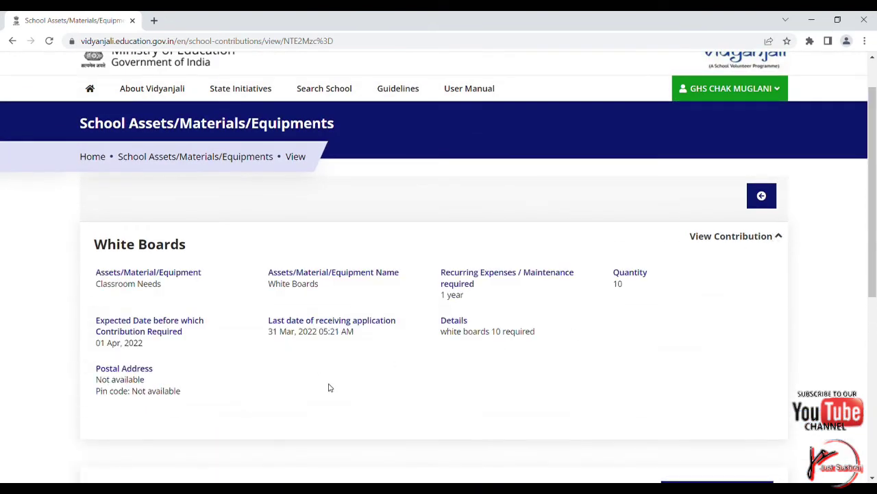
click(761, 194)
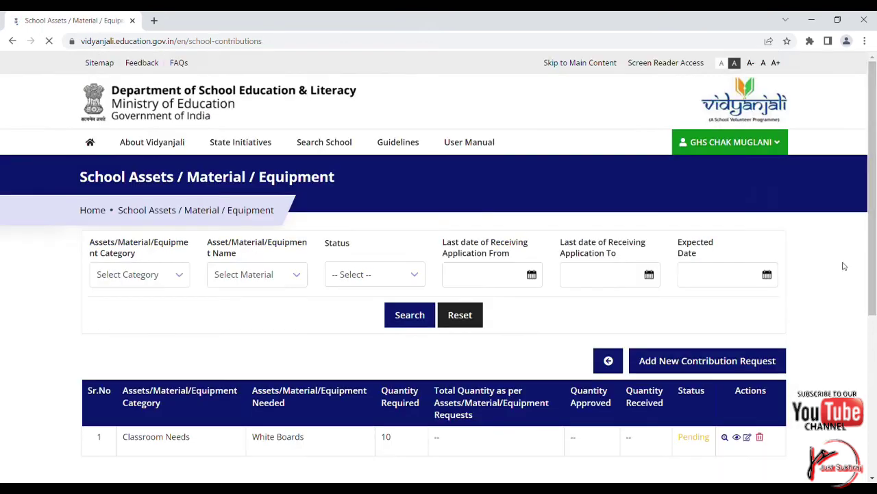
- Delete the White Boards request from the school's equipment list and confirm the deletion
scroll(853, 288, down, 2)
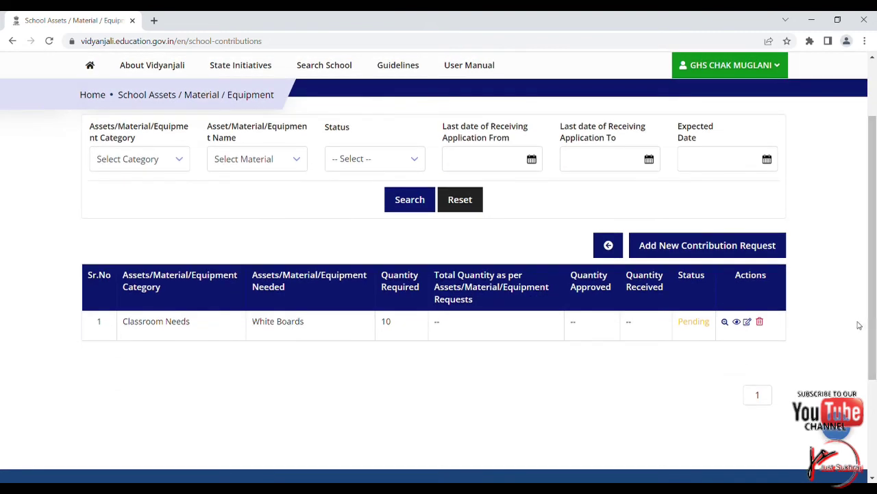
click(761, 322)
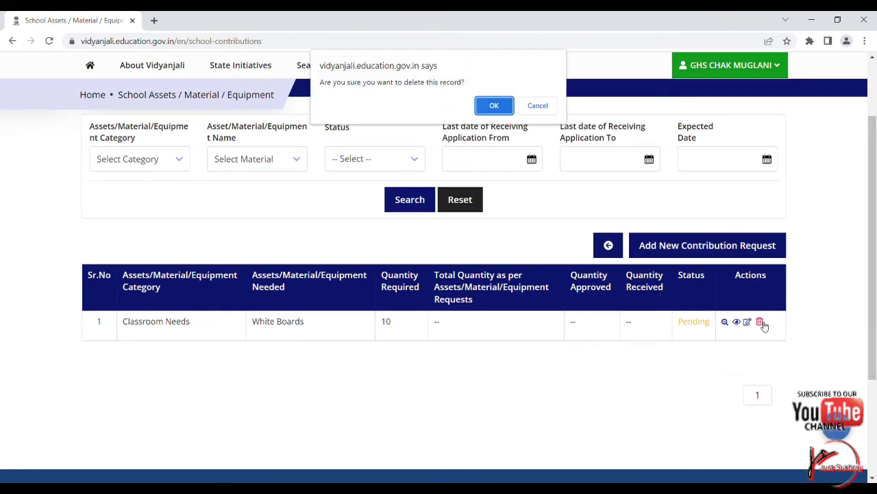
click(494, 107)
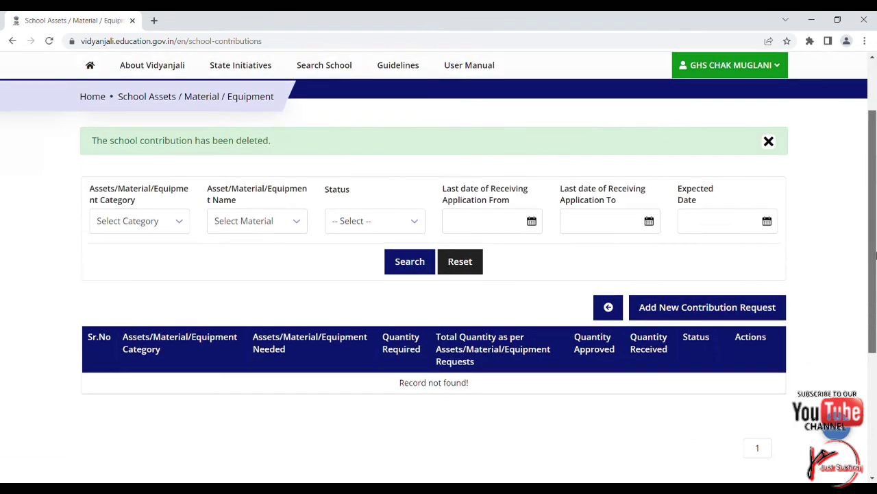
- Show the Service/Activity options available to the school account
drag(876, 255, 872, 198)
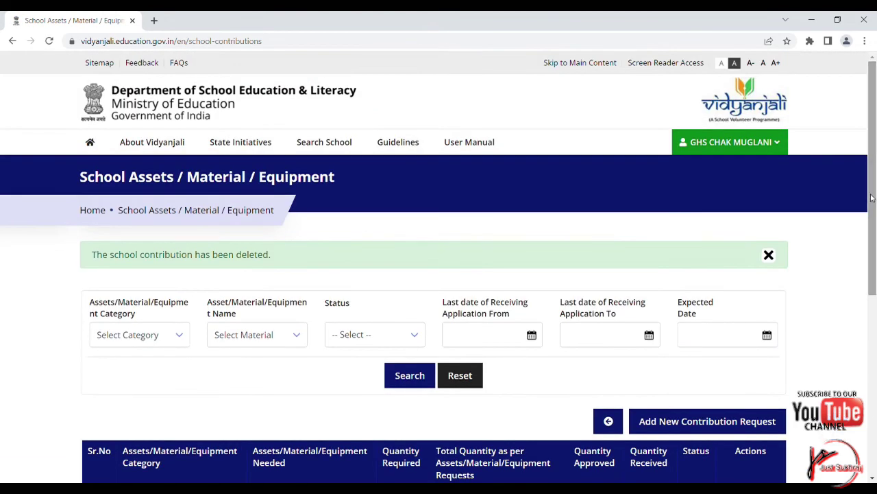
click(729, 147)
mouse_move(672, 222)
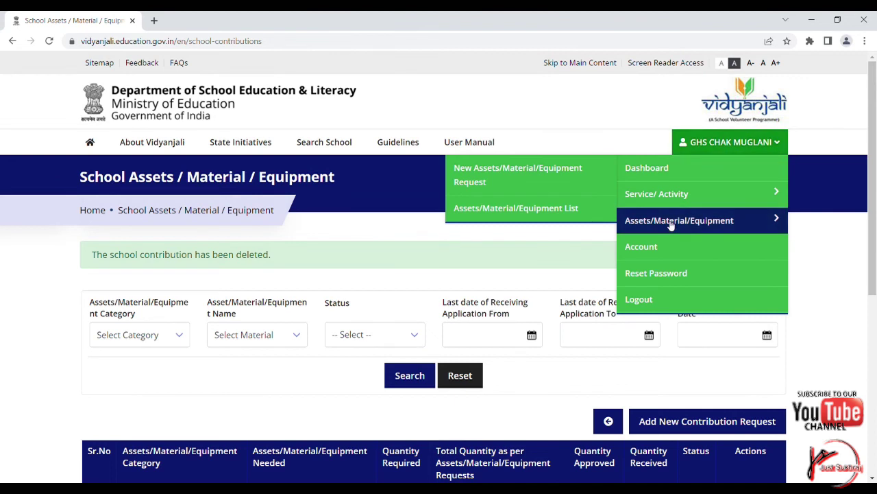
mouse_move(670, 200)
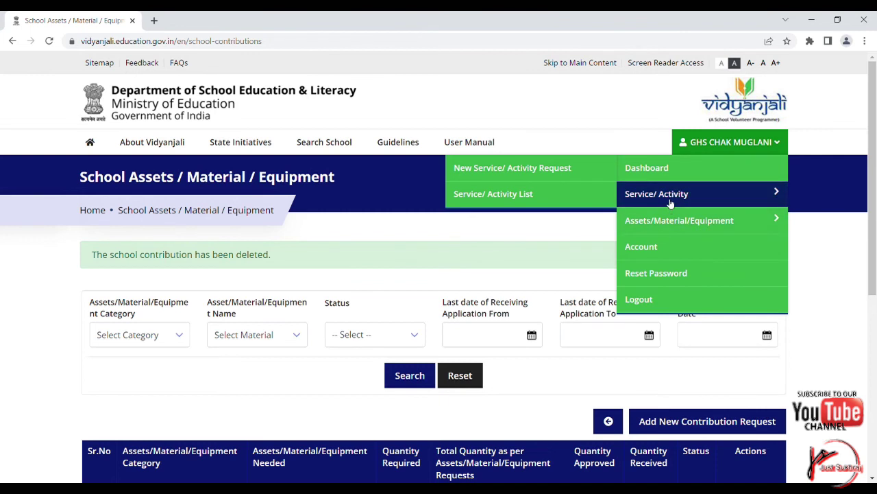